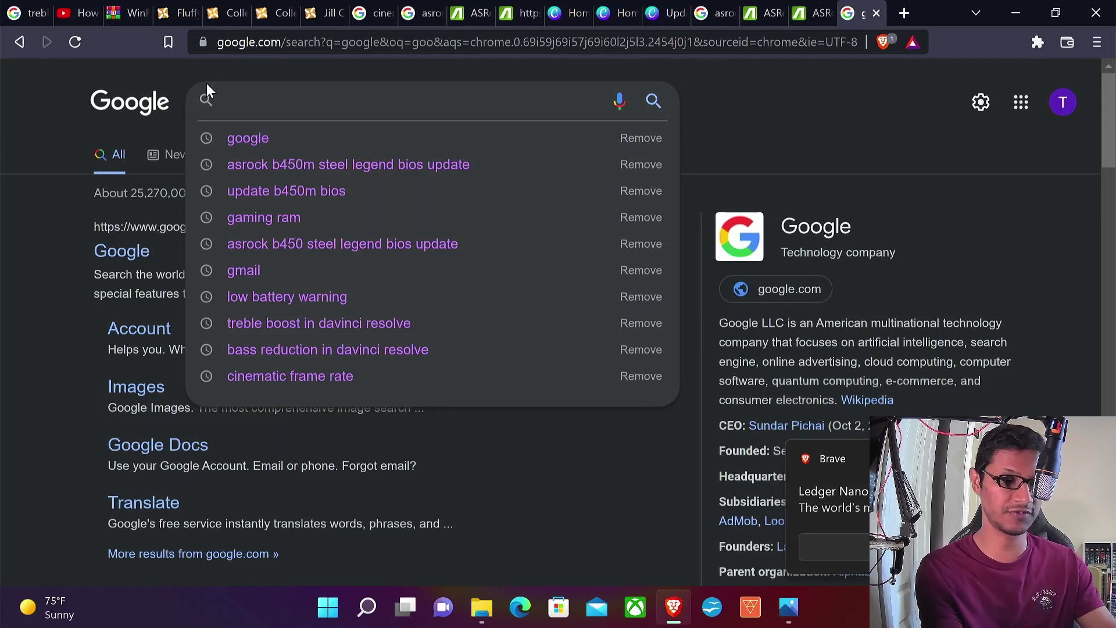
- Search Google for 'asrock b450m steel legend bios update' using the autocomplete suggestion
type("asroc")
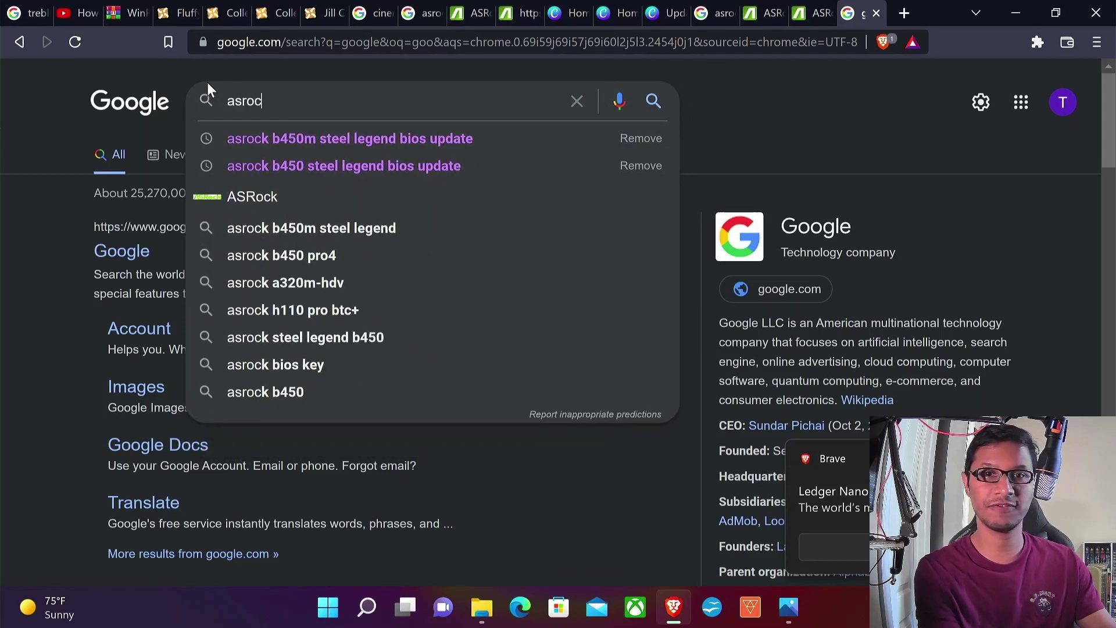
key("Down")
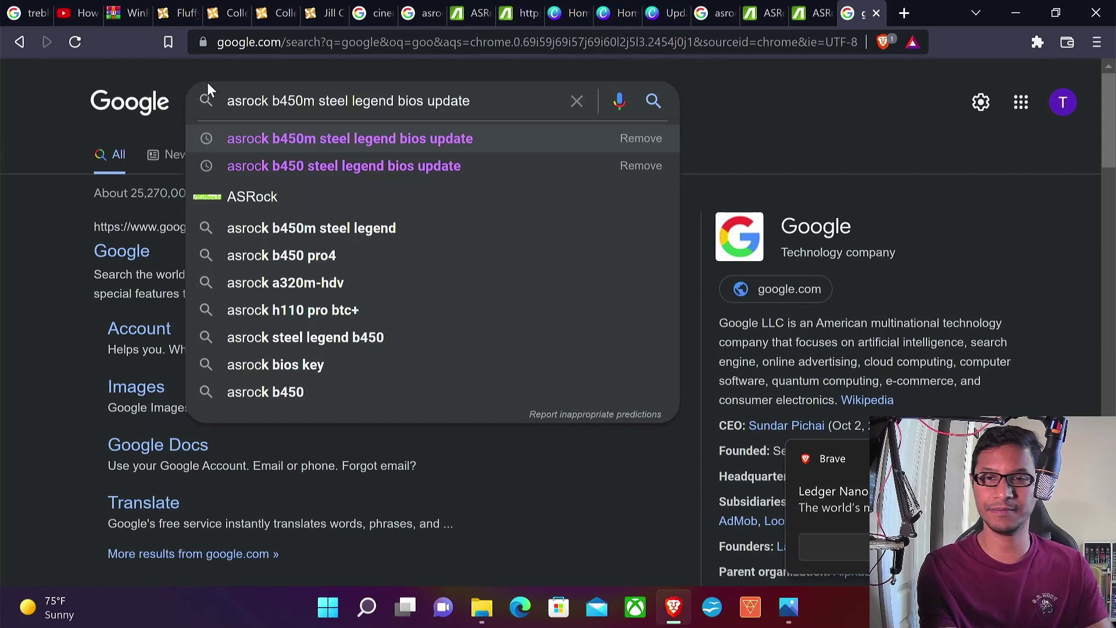
key("Return")
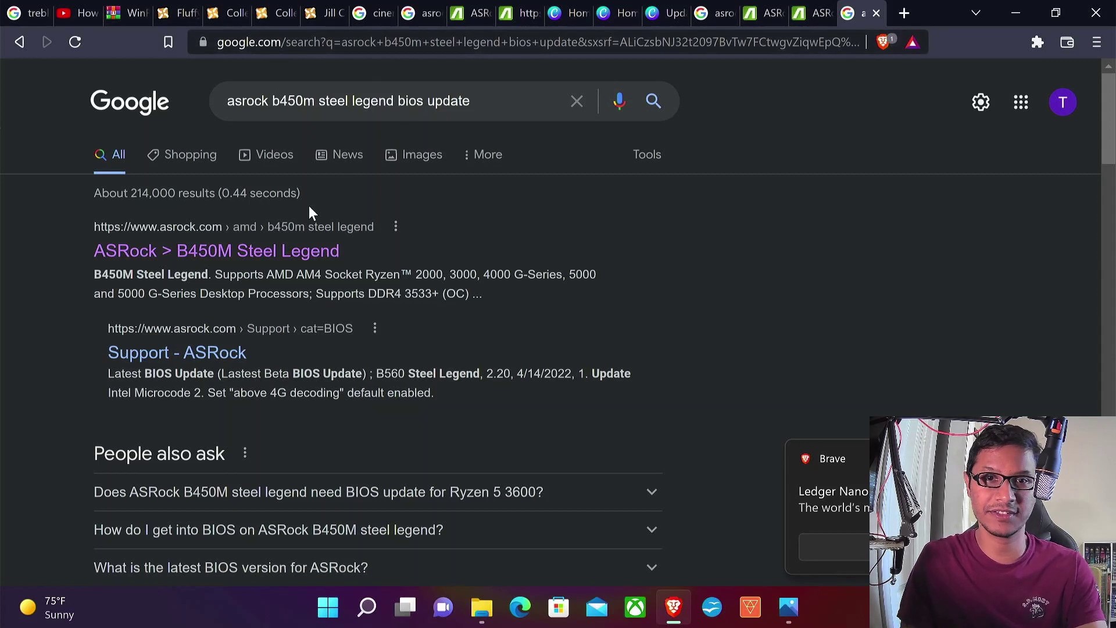
- Open ASRock's B450M Steel Legend page and show its Support BIOS list, headed by version 4.30
left_click(292, 257)
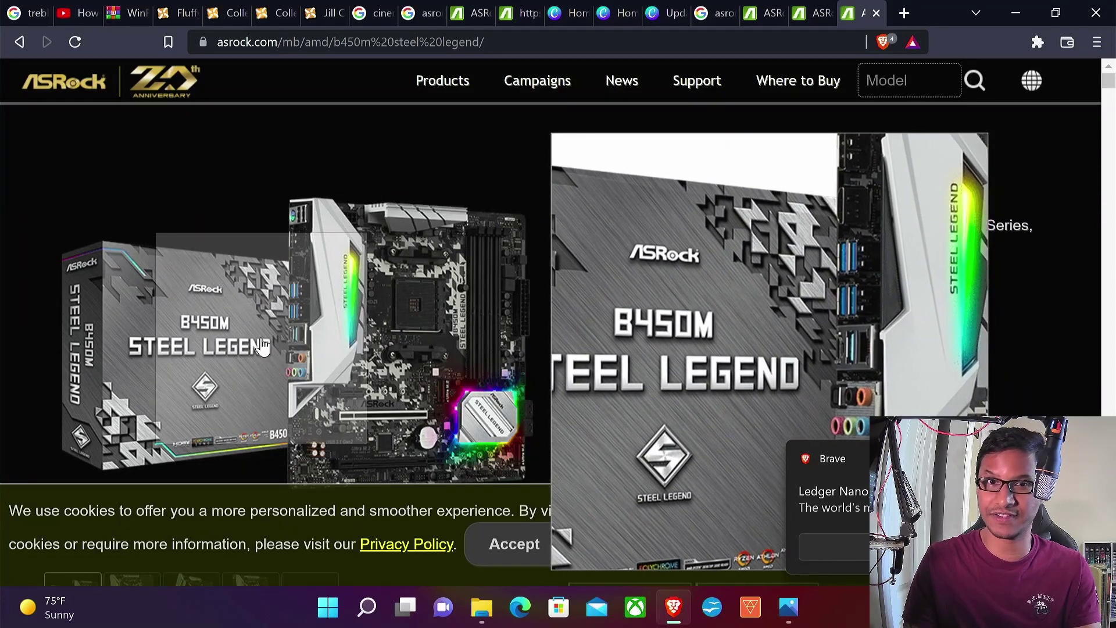
scroll(648, 306, "down", 5)
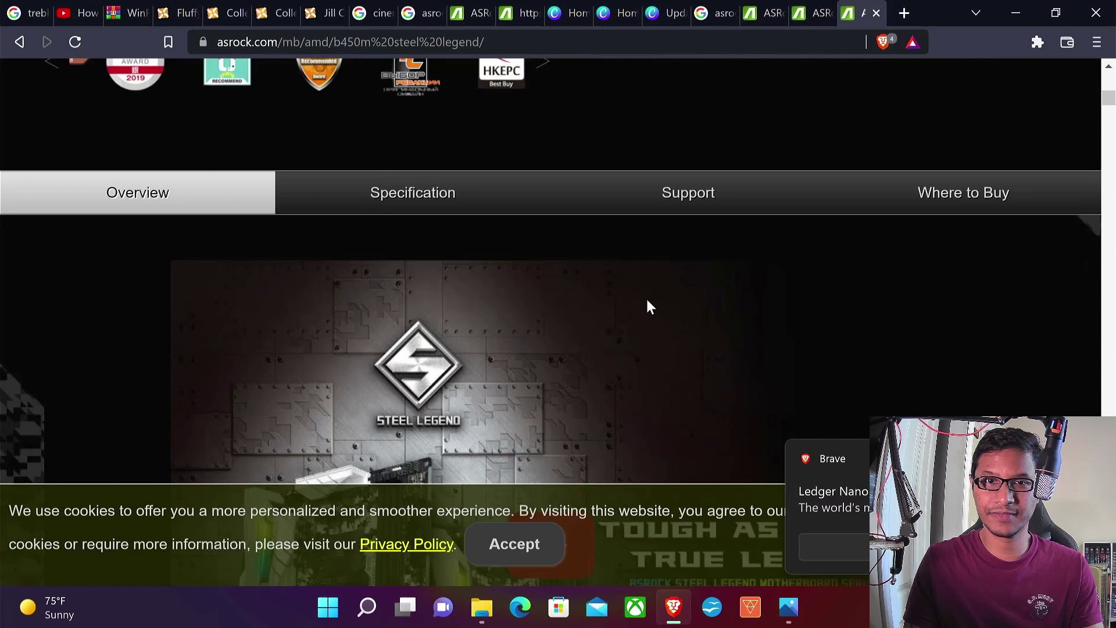
scroll(648, 307, "down", 2)
scroll(583, 207, "up", 3)
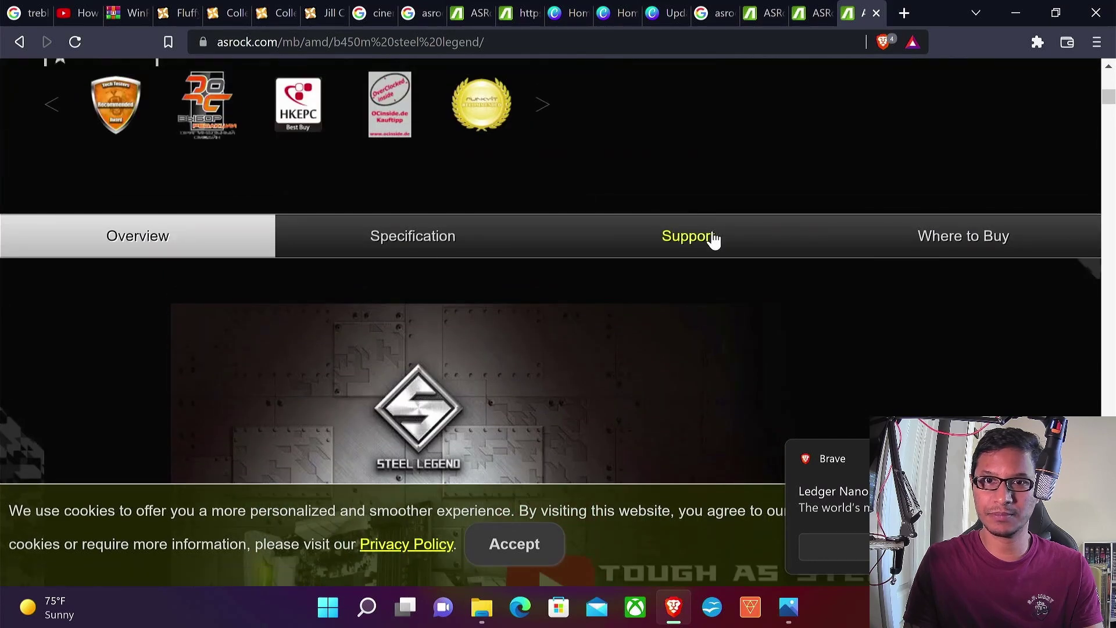
left_click(714, 239)
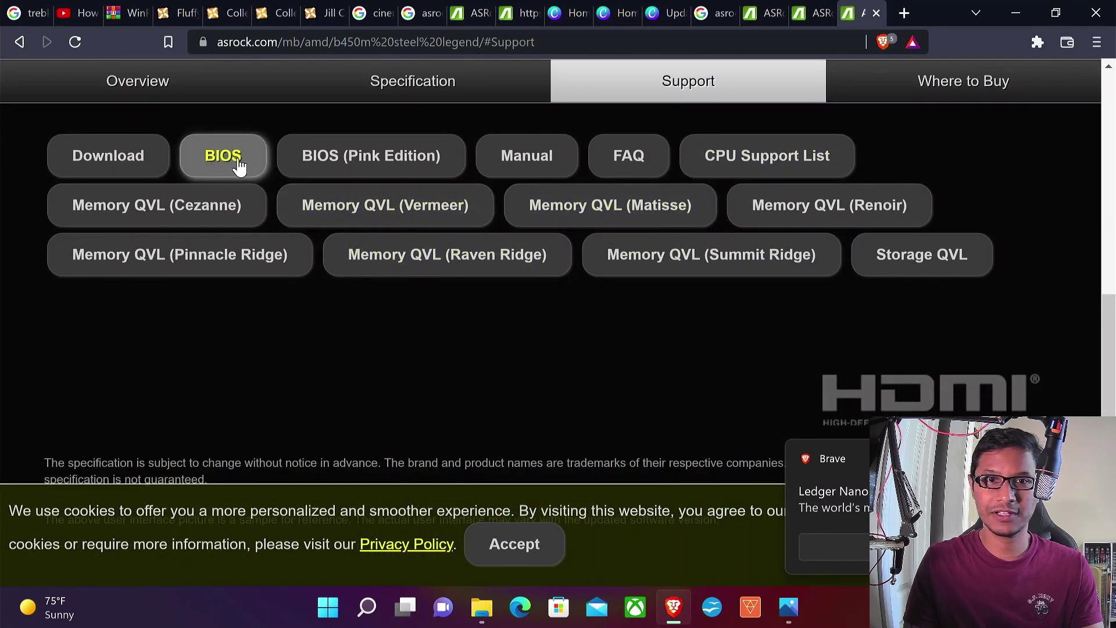
left_click(239, 167)
scroll(368, 295, "down", 3)
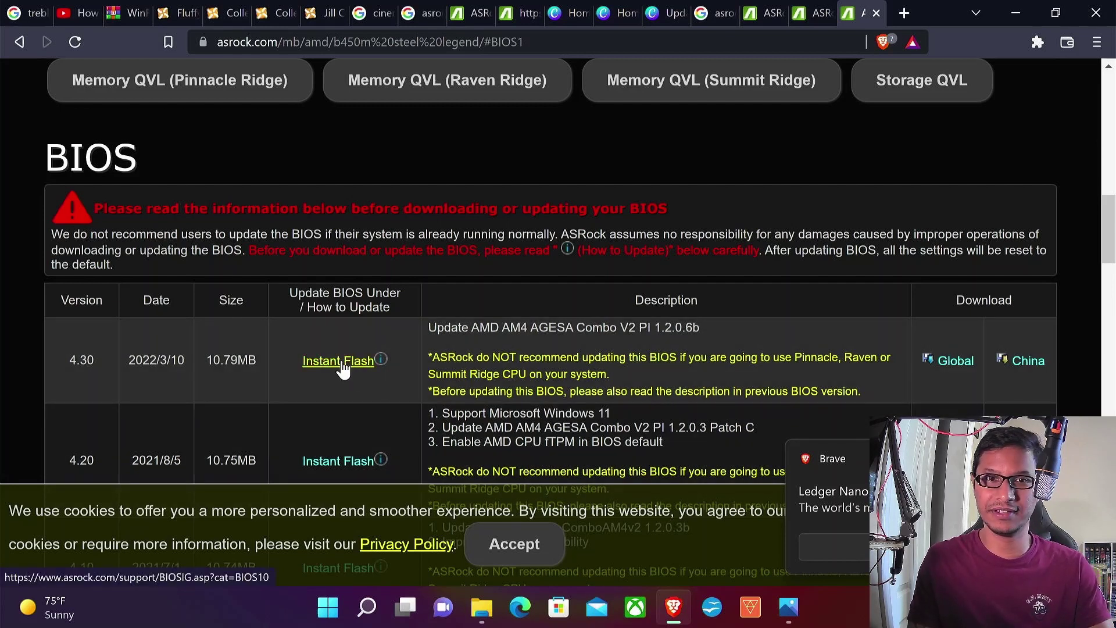
- Read the Instant Flash upgrade instructions for BIOS 4.30, then return to the BIOS table
left_click(340, 361)
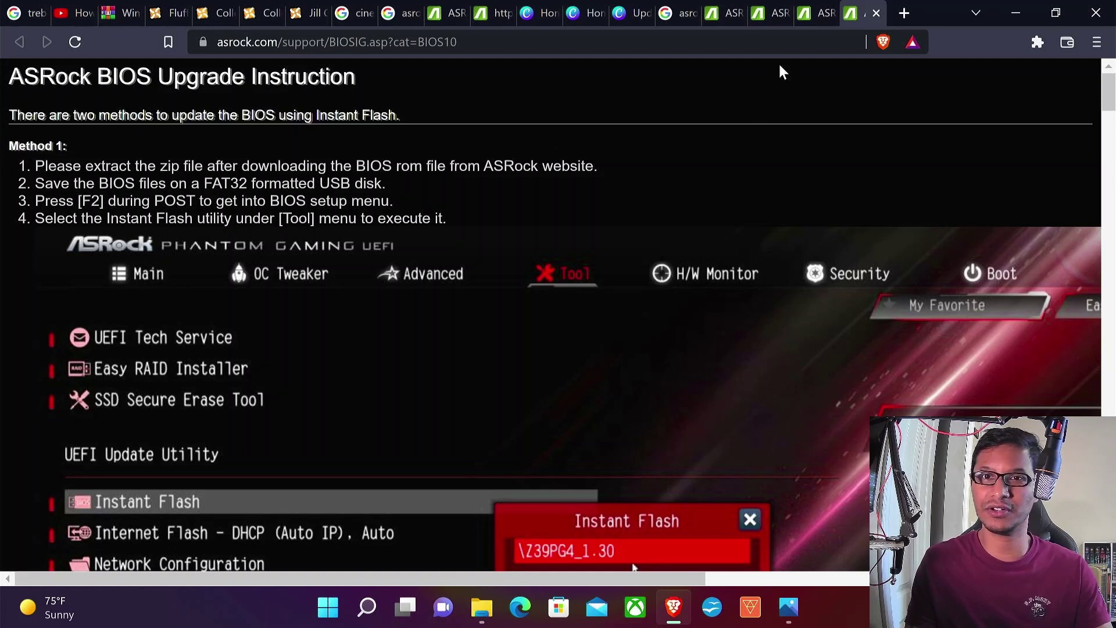
left_click(807, 15)
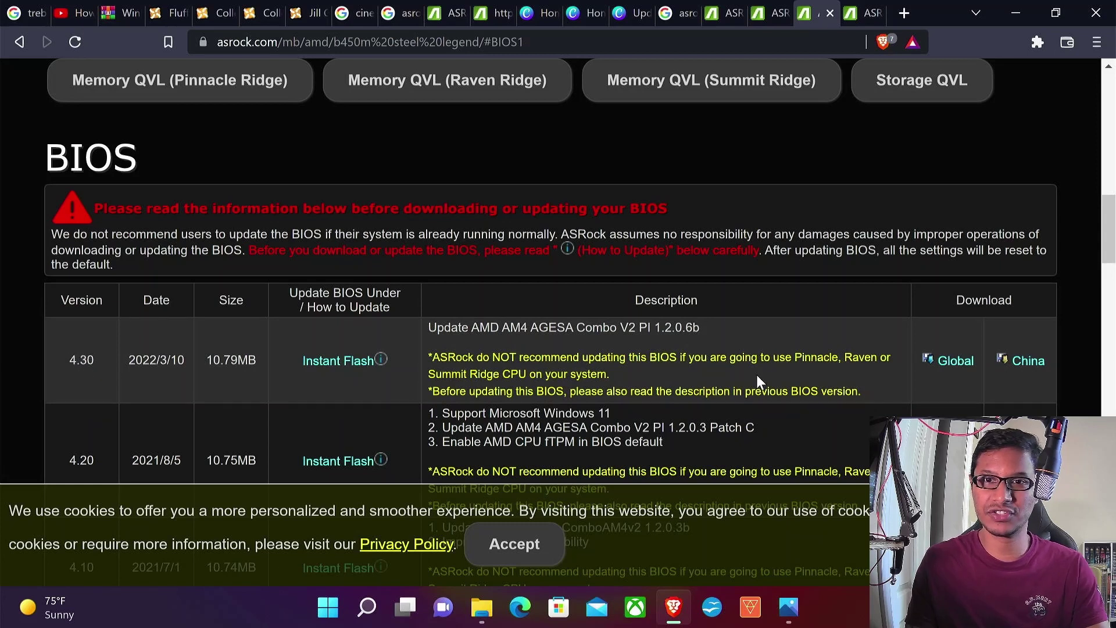
- Save the BIOS 4.30 zip from the Global server and show it in Downloads
left_click(960, 362)
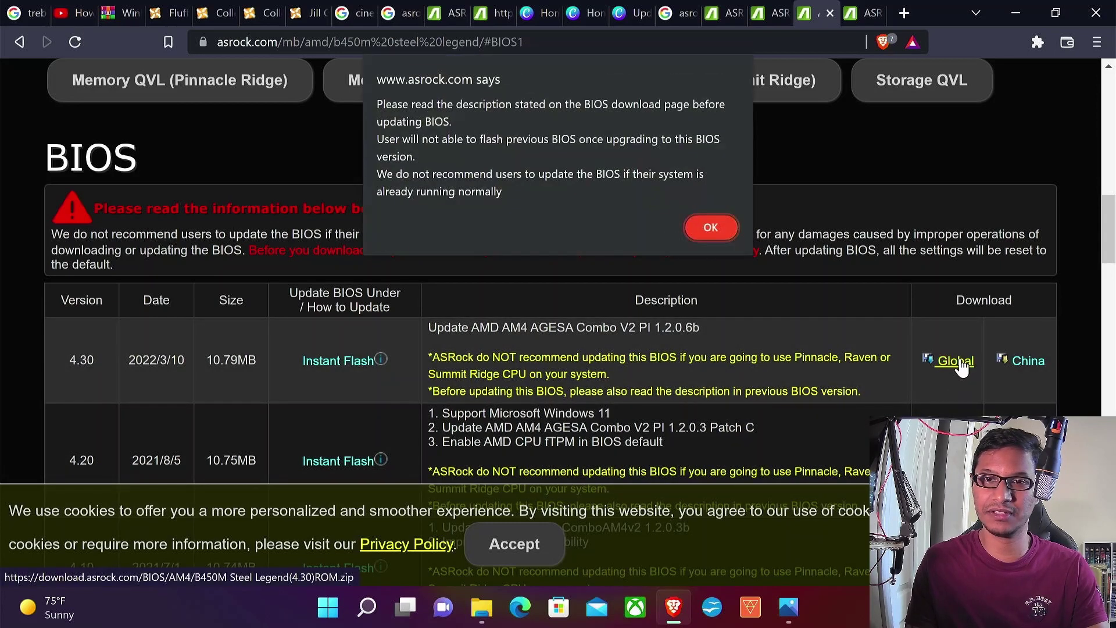
left_click(710, 227)
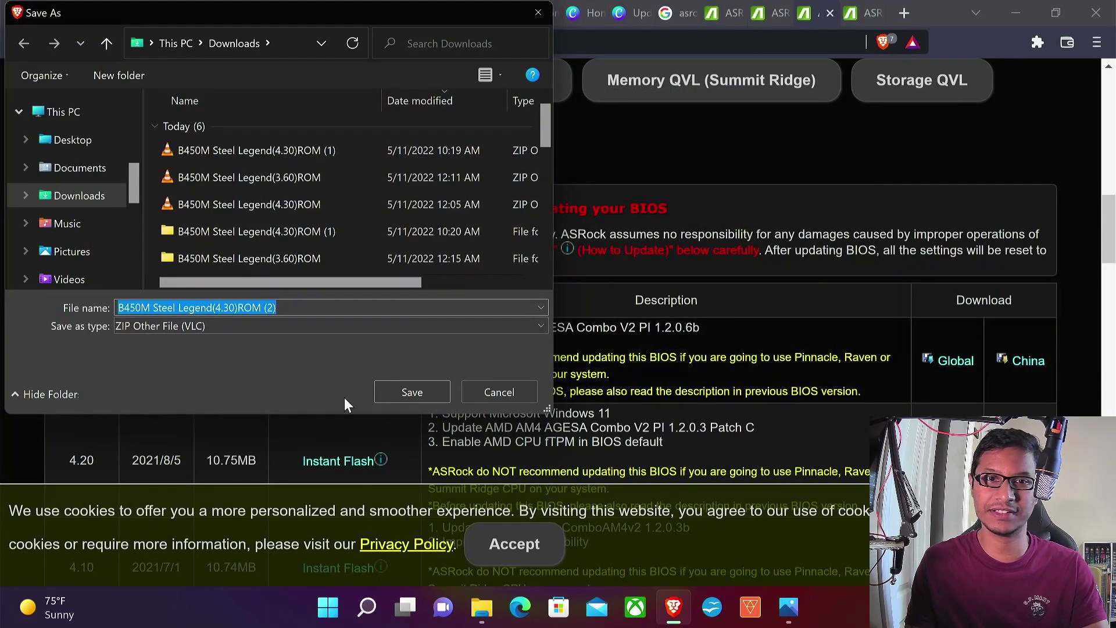
left_click(411, 390)
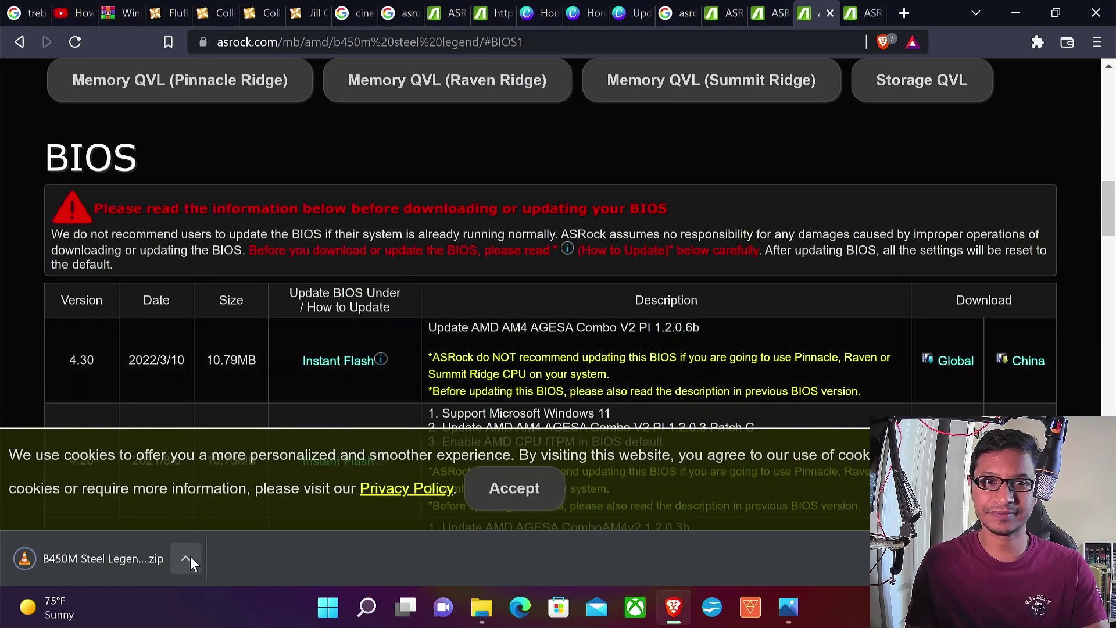
left_click(186, 558)
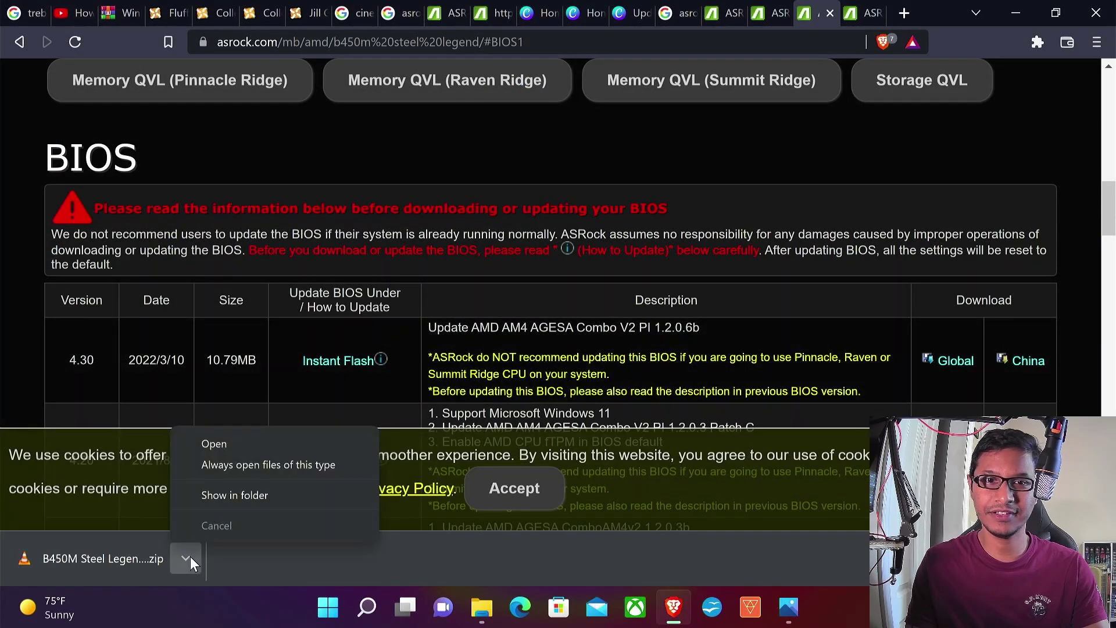
left_click(242, 498)
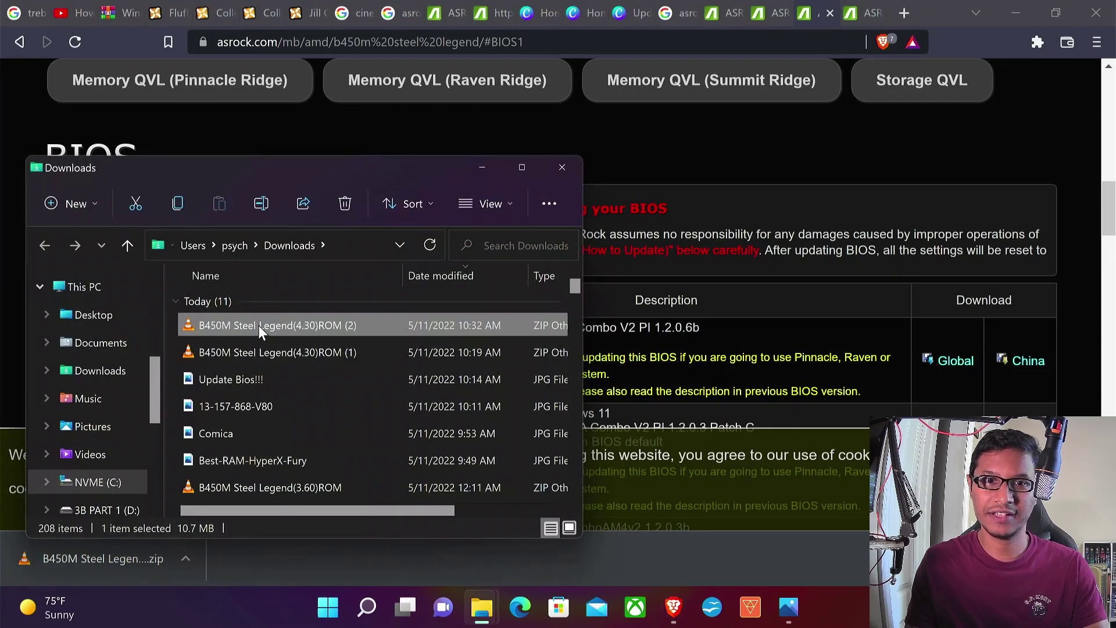
- Extract the B450M Steel Legend(4.30) zip into its suggested folder
right_click(258, 325)
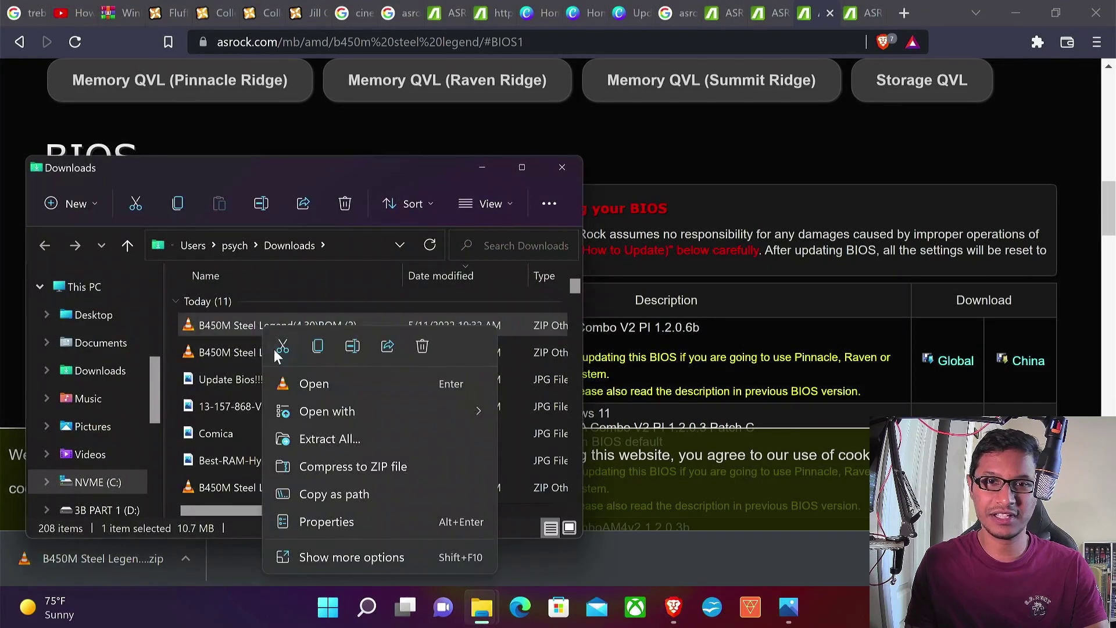
left_click(346, 440)
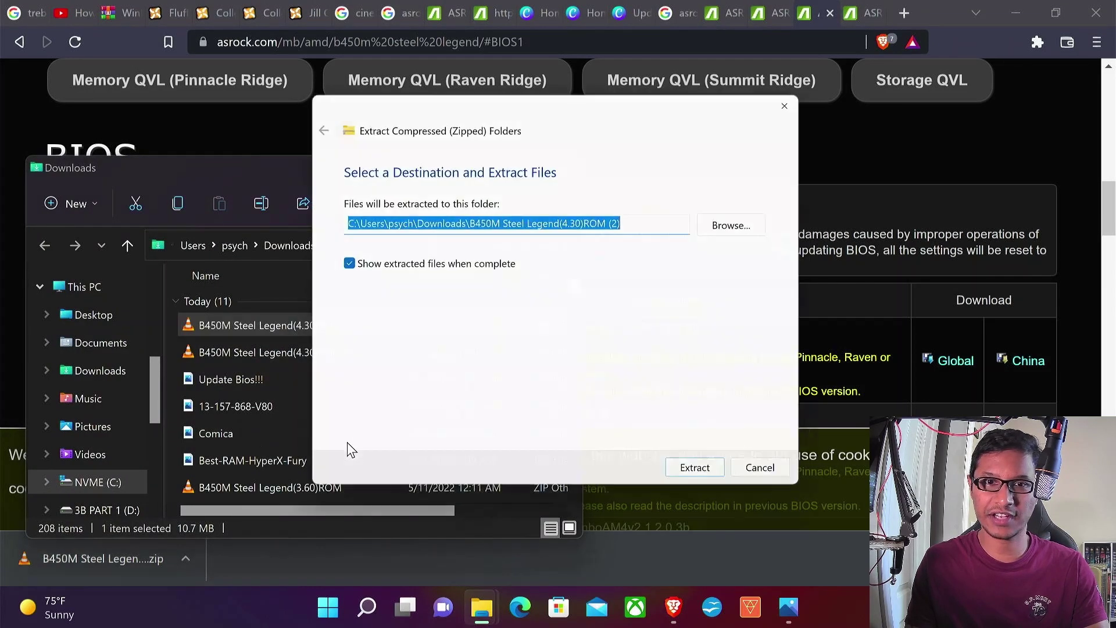
left_click(706, 482)
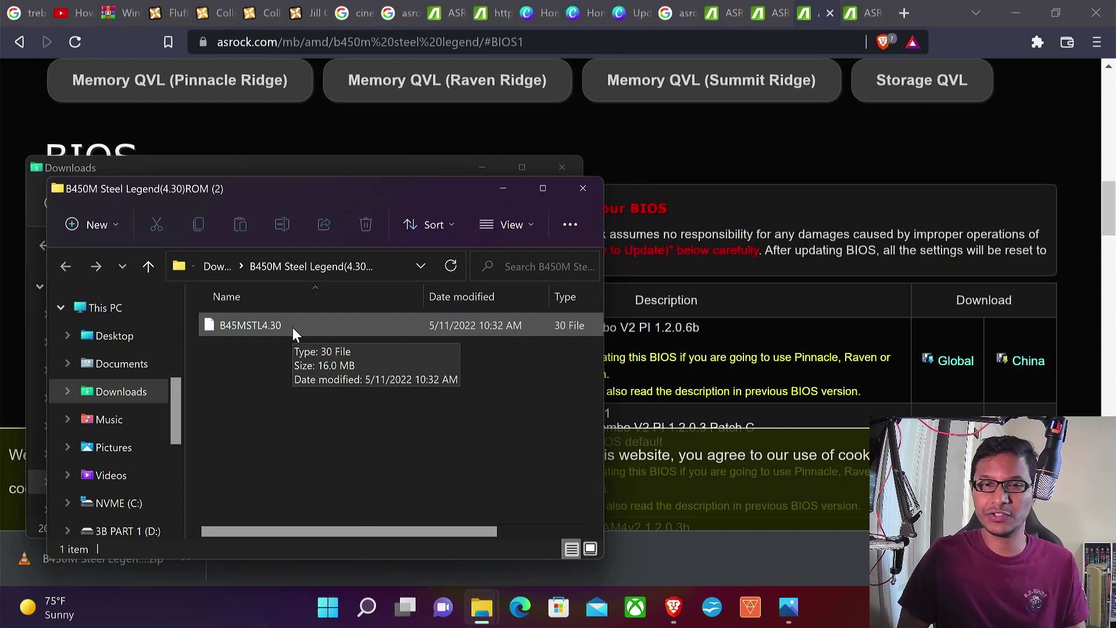
- Copy the B45MSTL4.30 file onto the BIOS UPDATE (L:) drive and close that window
right_click(353, 327)
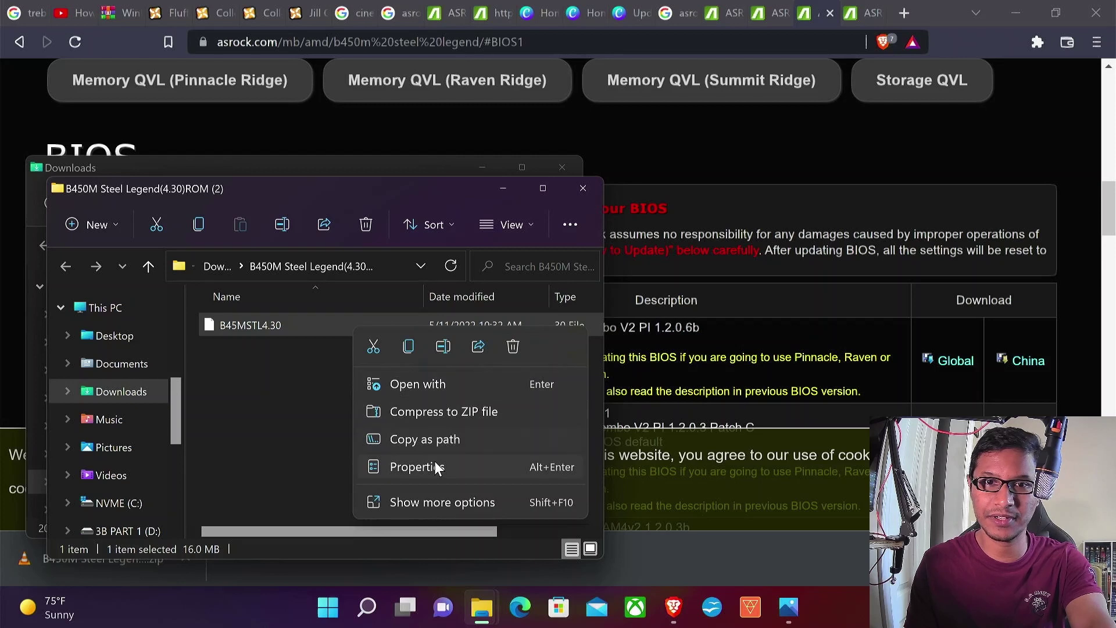
left_click(448, 502)
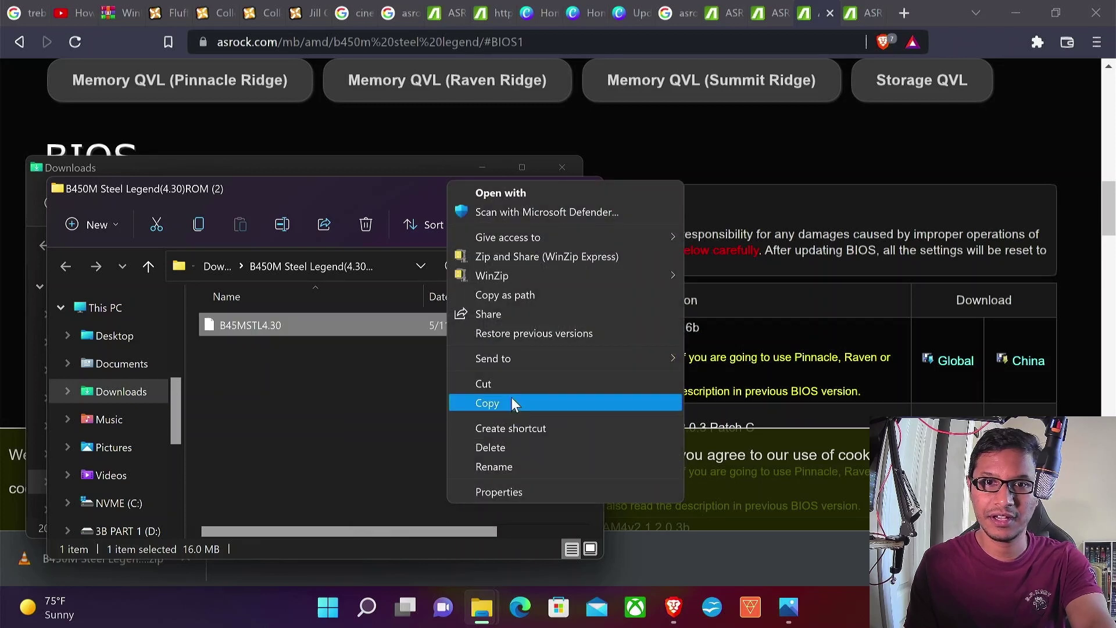
left_click(511, 404)
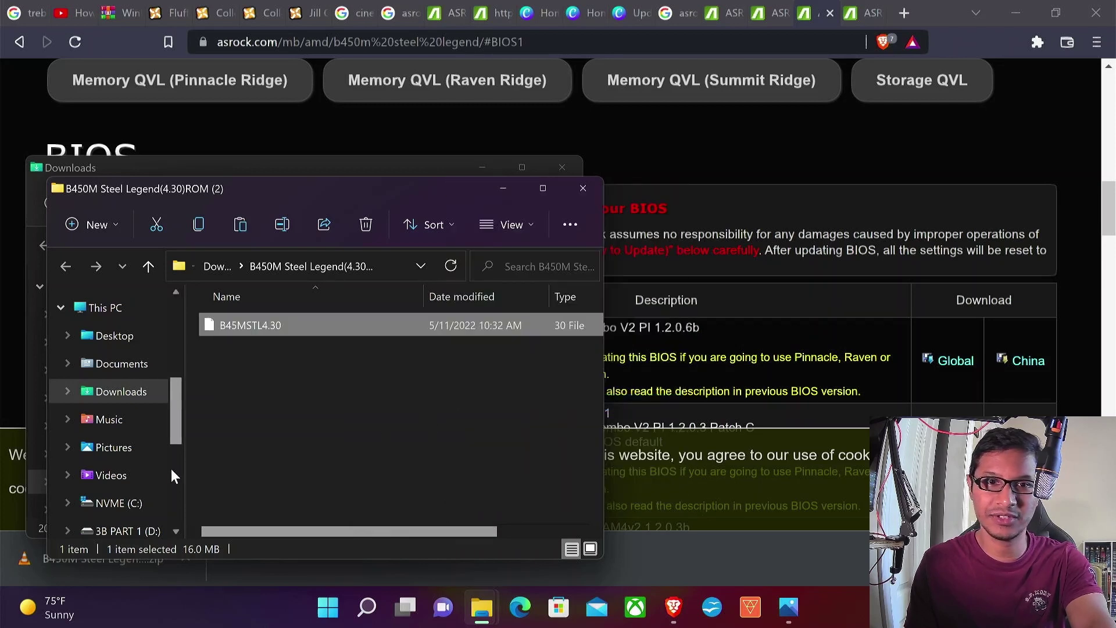
scroll(171, 468, "down", 5)
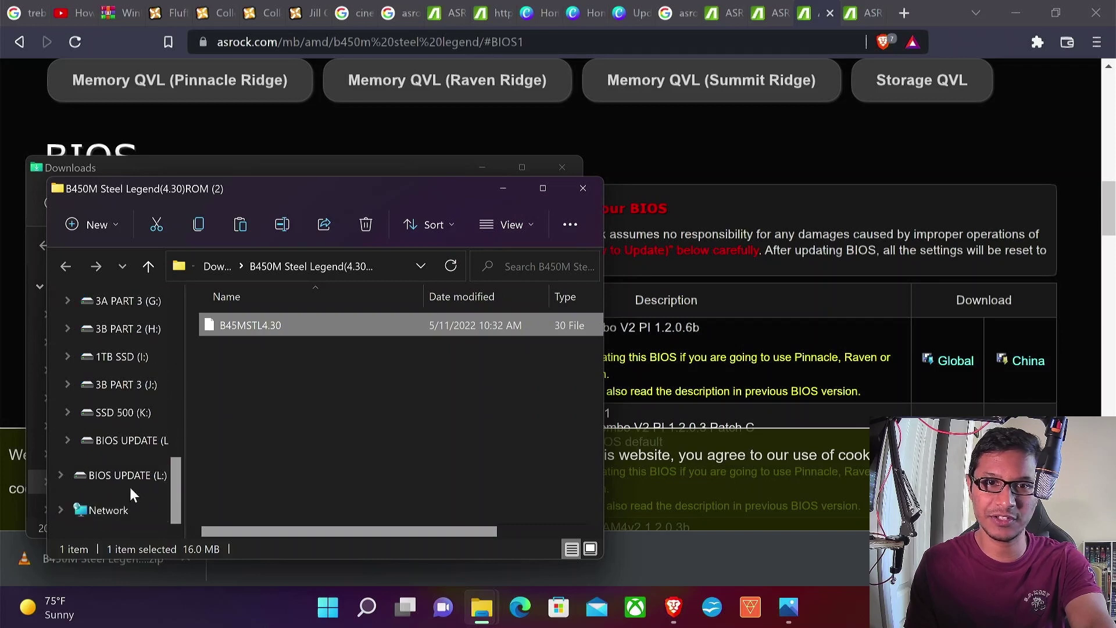
left_click(131, 483)
key("ctrl+v")
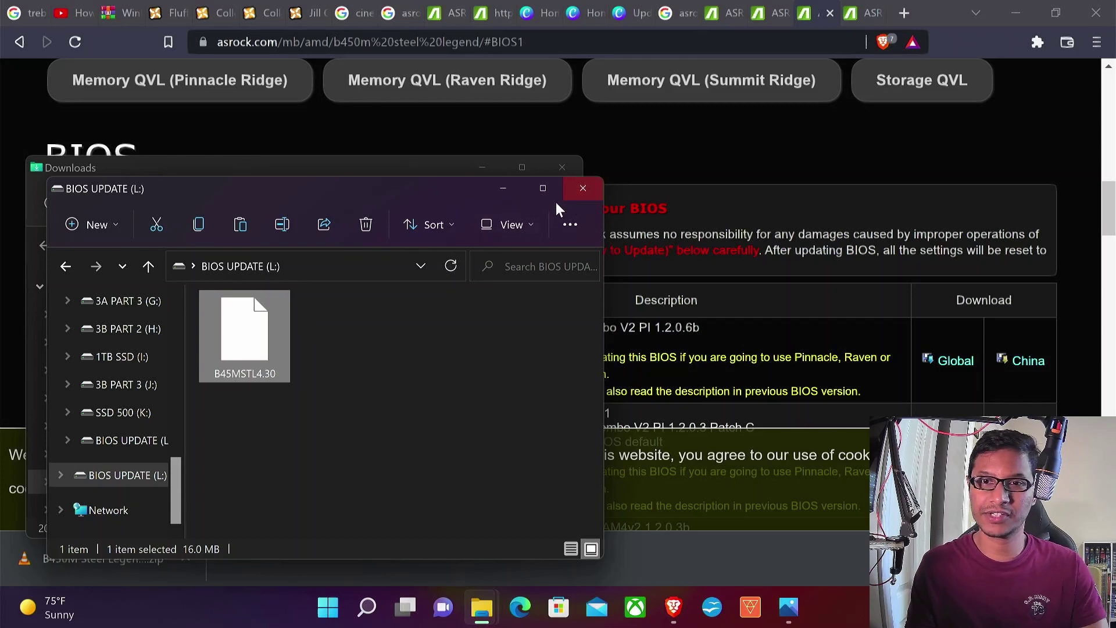
left_click(582, 195)
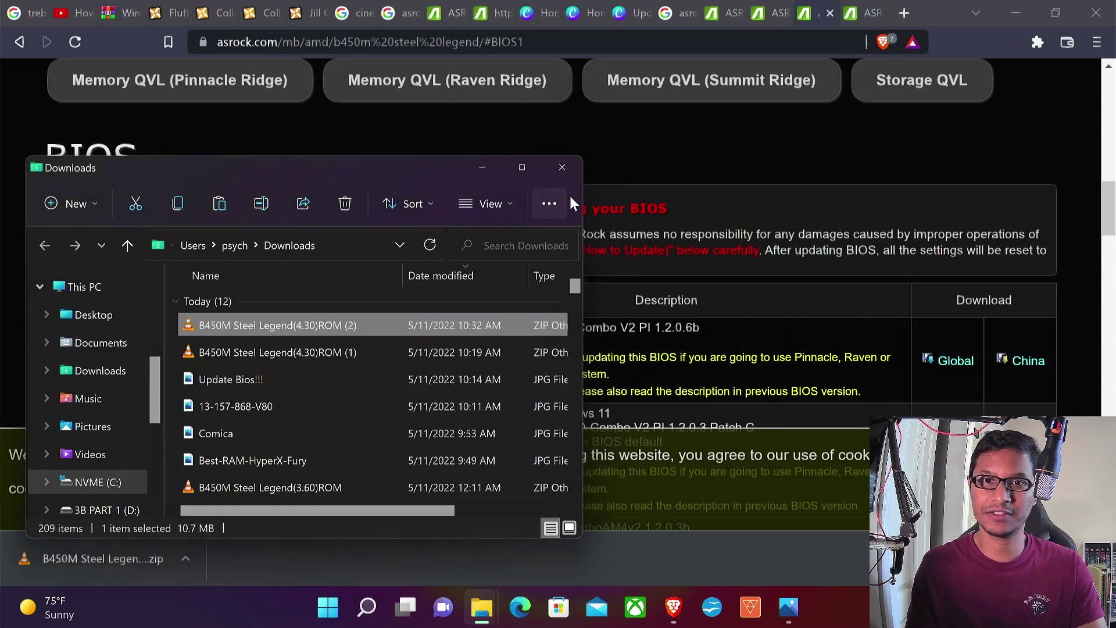
- Close the Downloads window and restart Windows from the Start menu power options
left_click(567, 174)
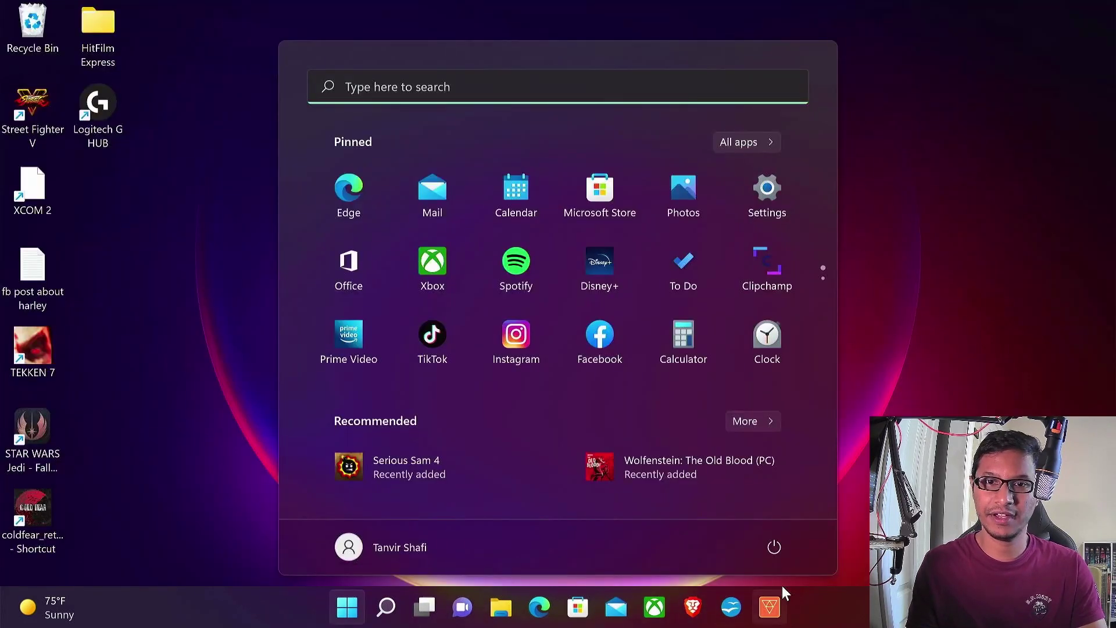
left_click(776, 548)
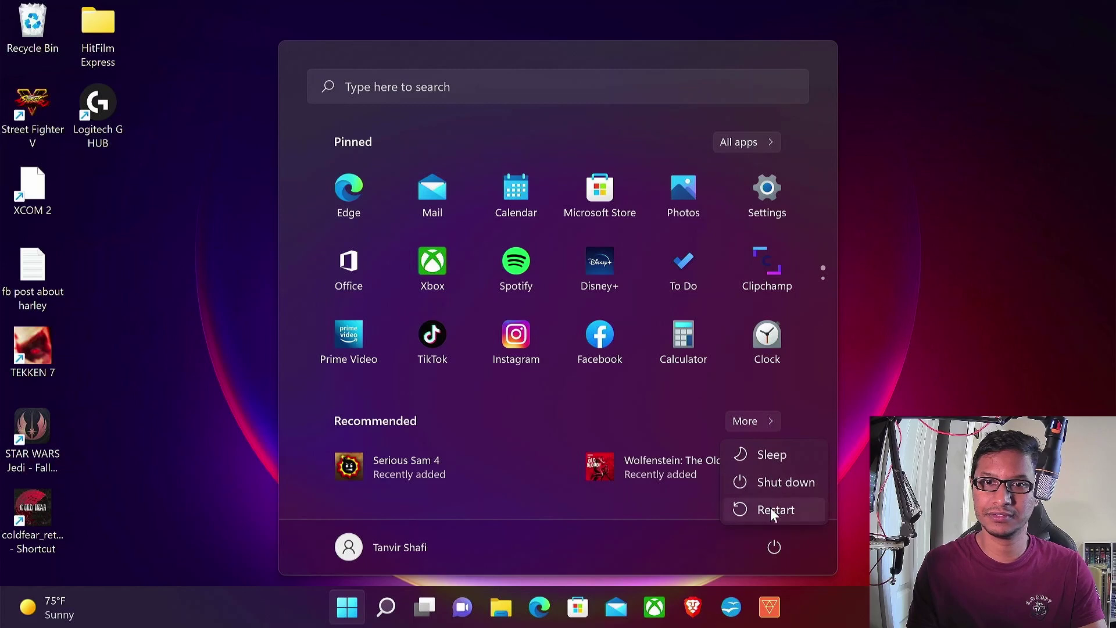
left_click(771, 512)
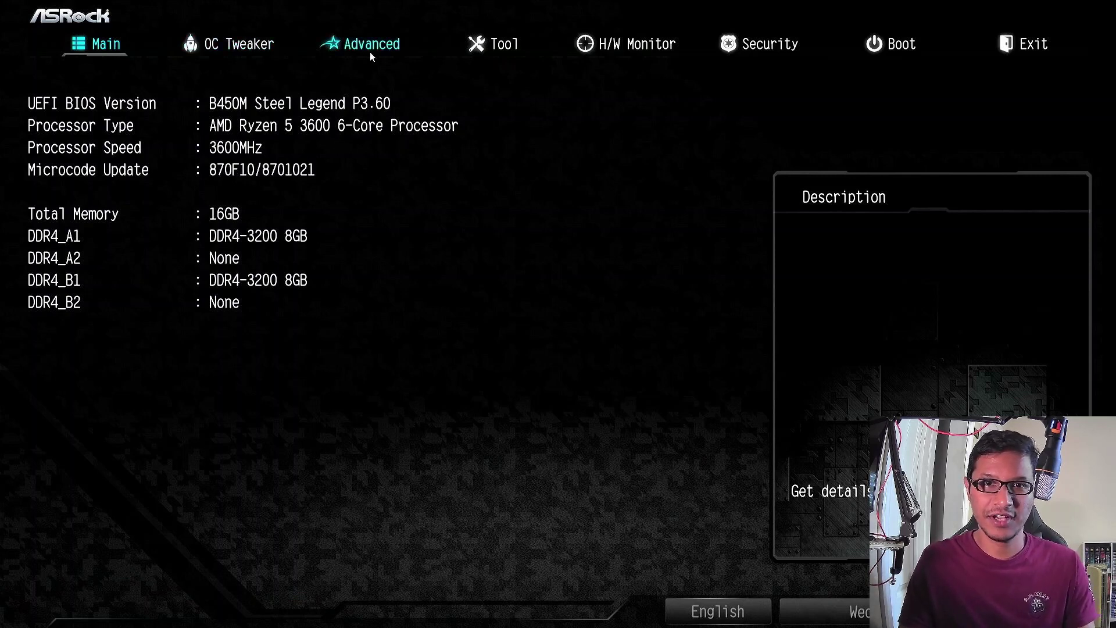
- Launch Instant Flash from the UEFI Tool page and choose to update with B45MSTL4.30
left_click(494, 44)
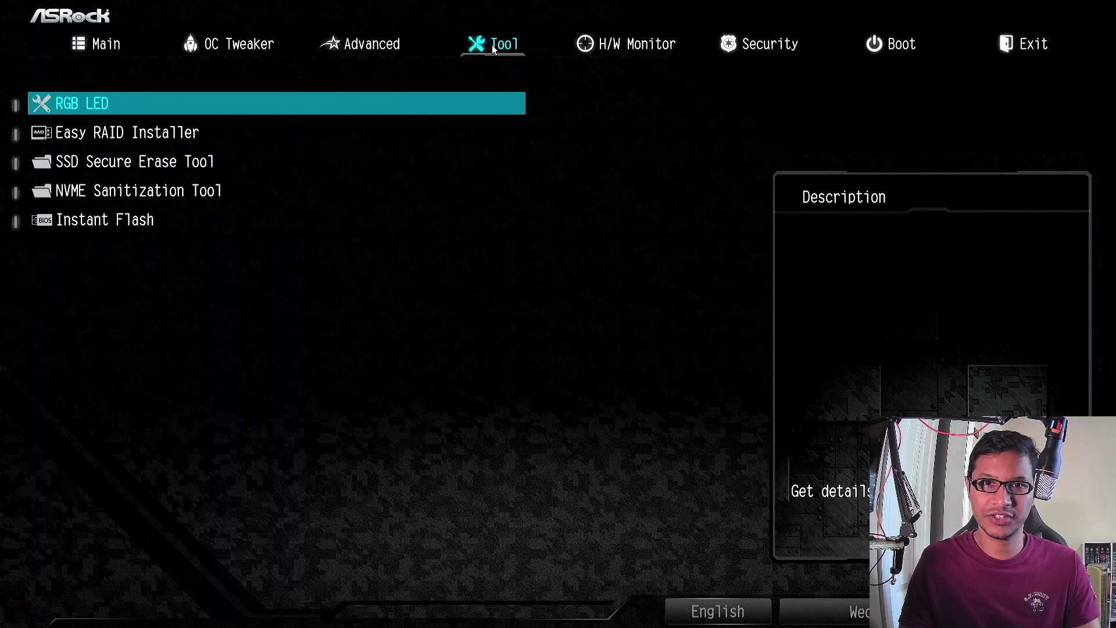
double_click(113, 227)
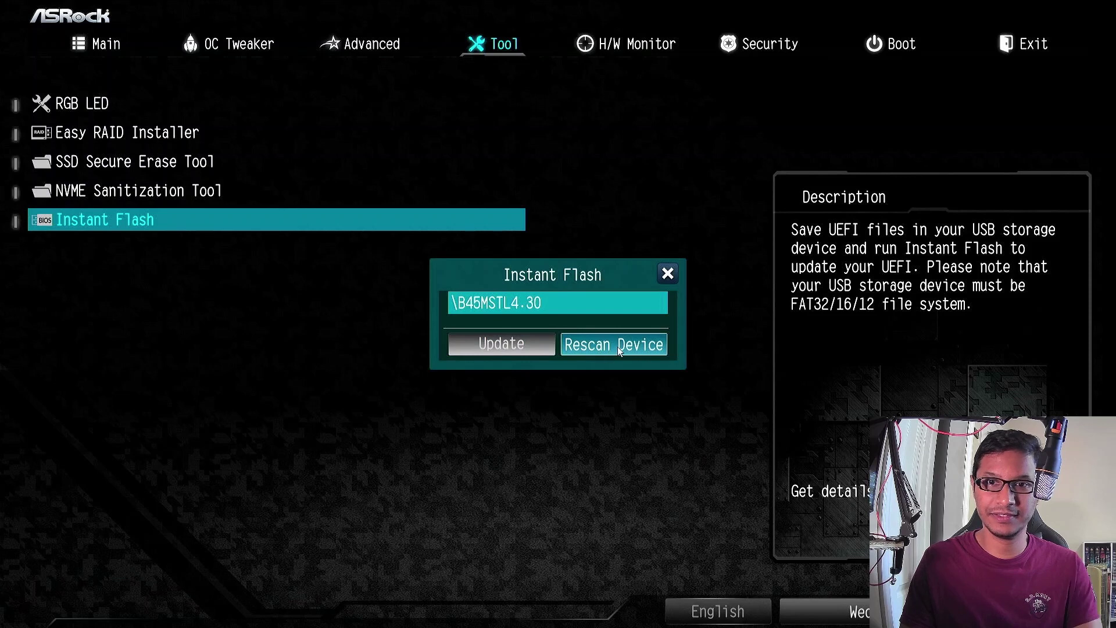
left_click(521, 347)
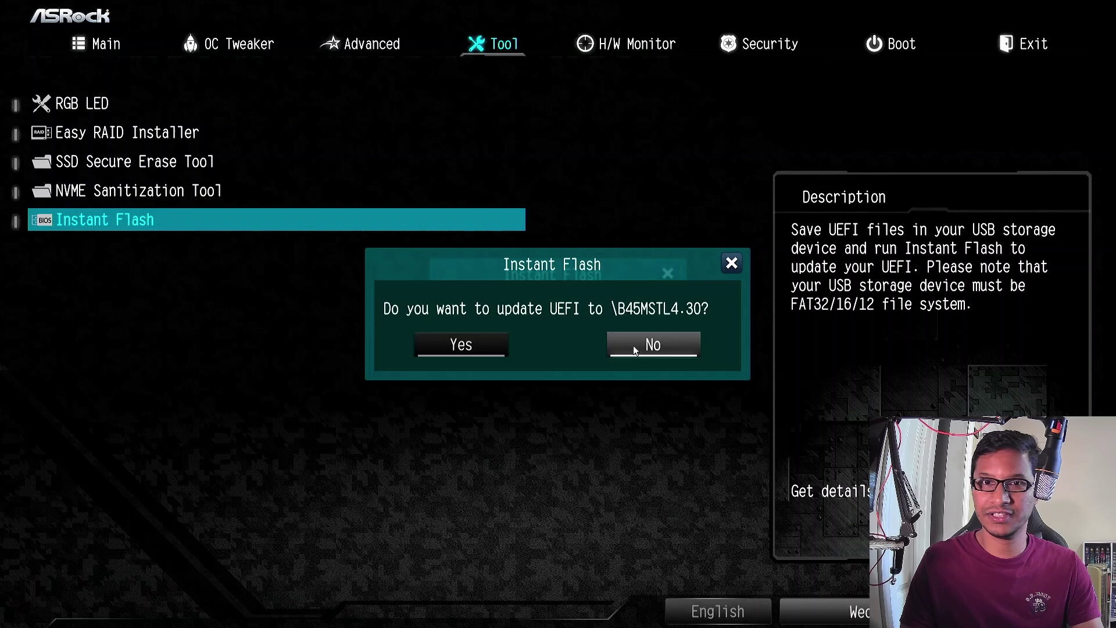
- Confirm flashing the UEFI to B45MSTL4.30 and let the update run
left_click(490, 347)
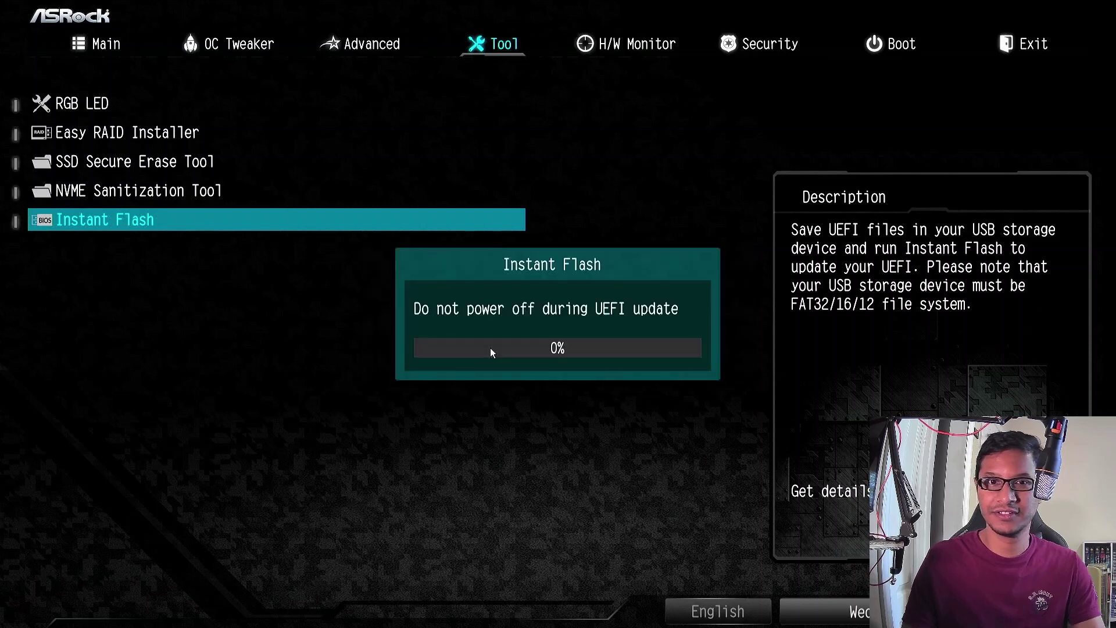